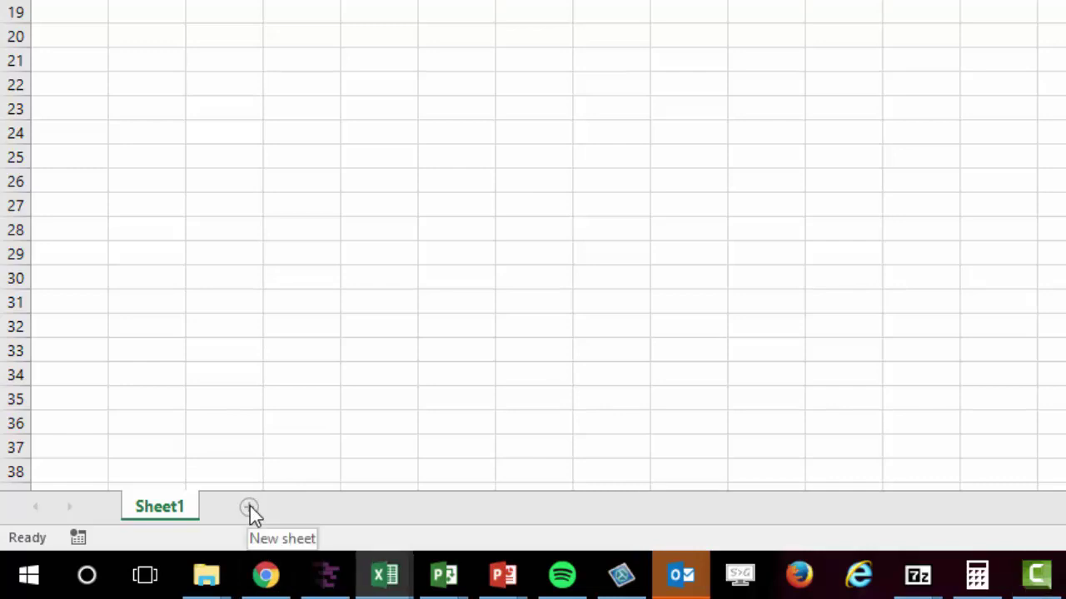
Add two new worksheets to the workbook after Sheet1
click(250, 506)
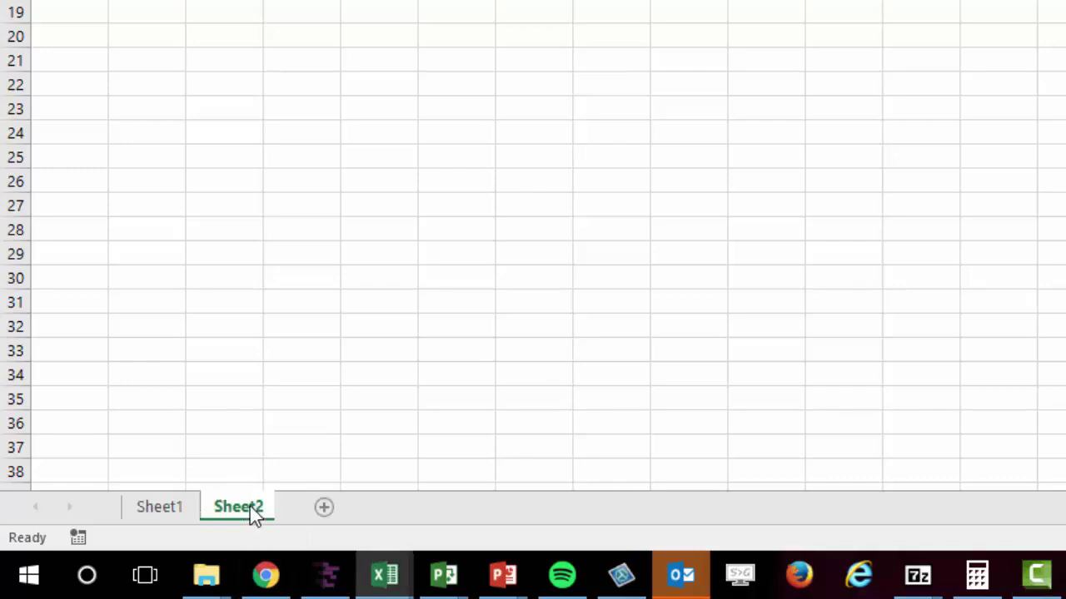
click(326, 507)
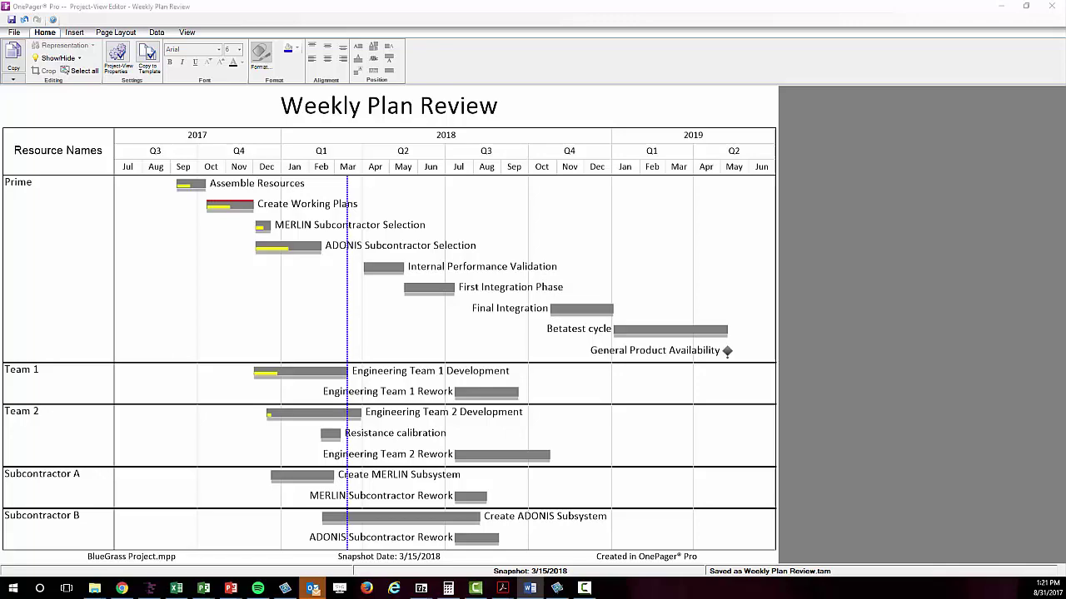
View the list of snapshots stored in the Weekly Plan Review chart and close it without choosing one
click(185, 34)
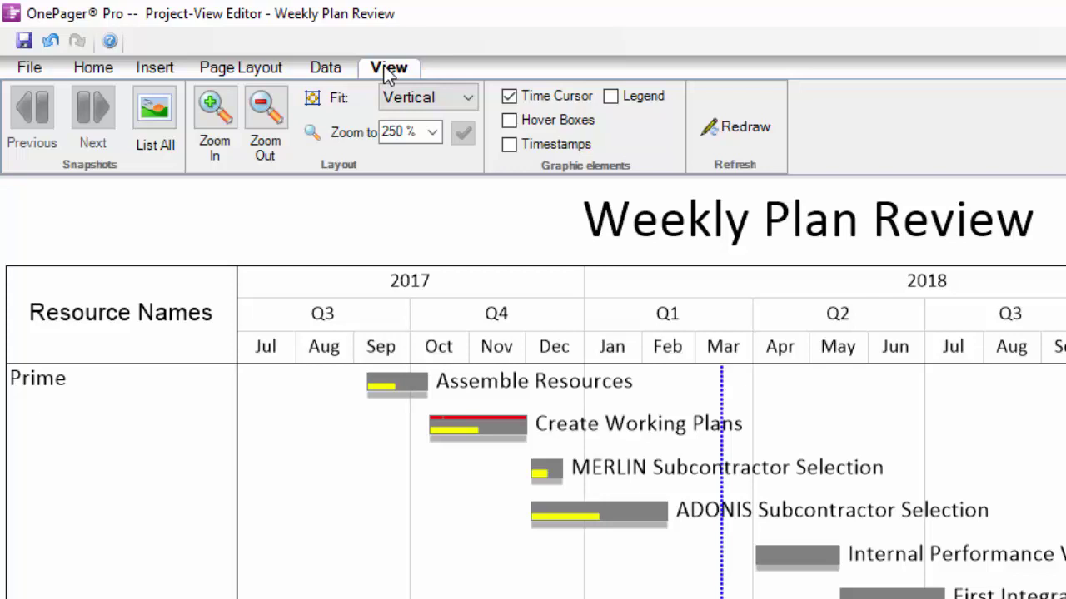
click(155, 116)
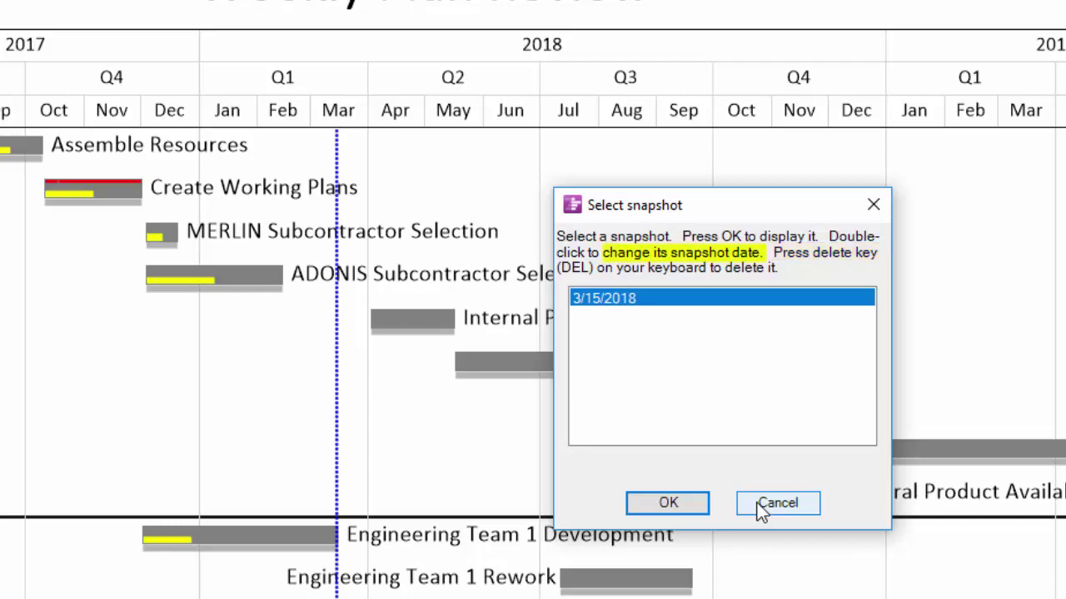
click(756, 503)
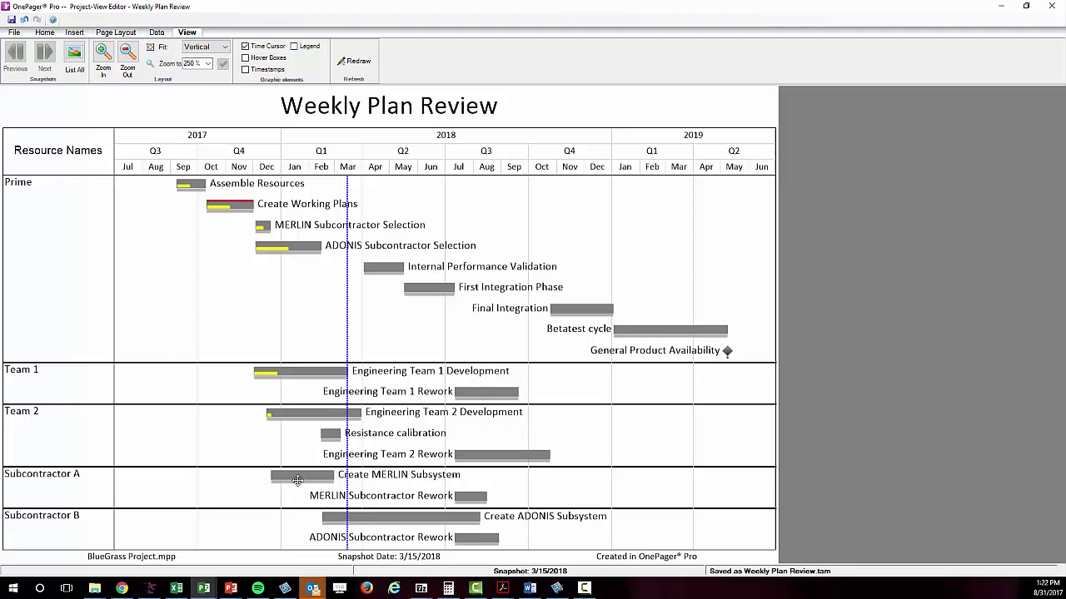
Switch to BlueGrass Project.mpp in Microsoft Project and set the durations of MERLIN Subcontractor Rework through Betatest cycle to 150 days
click(203, 588)
click(166, 568)
scroll(193, 422, down, 9)
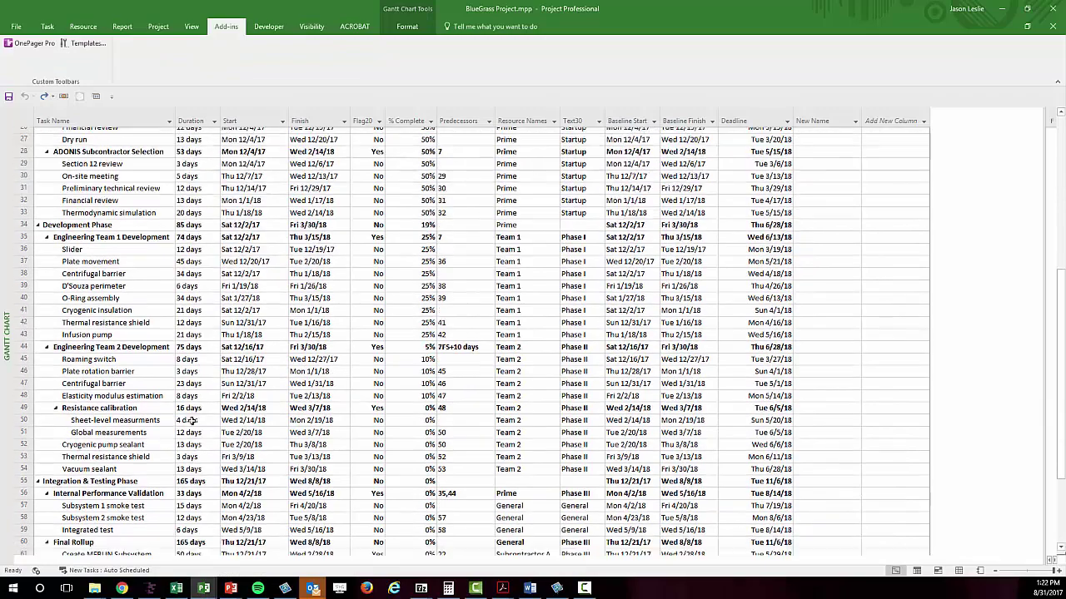
scroll(193, 422, down, 5)
click(192, 404)
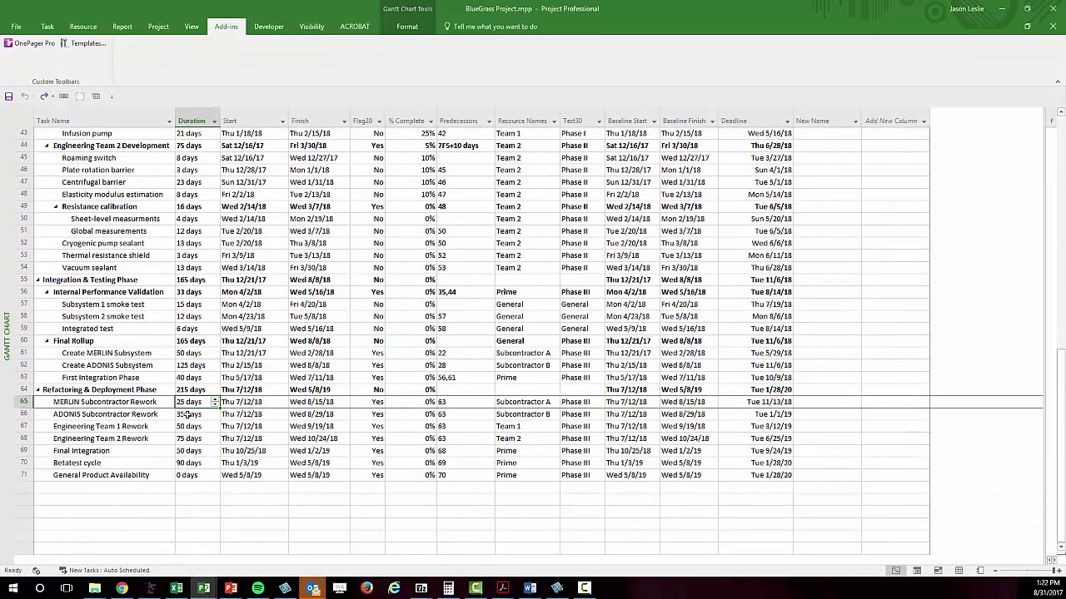
text(150)
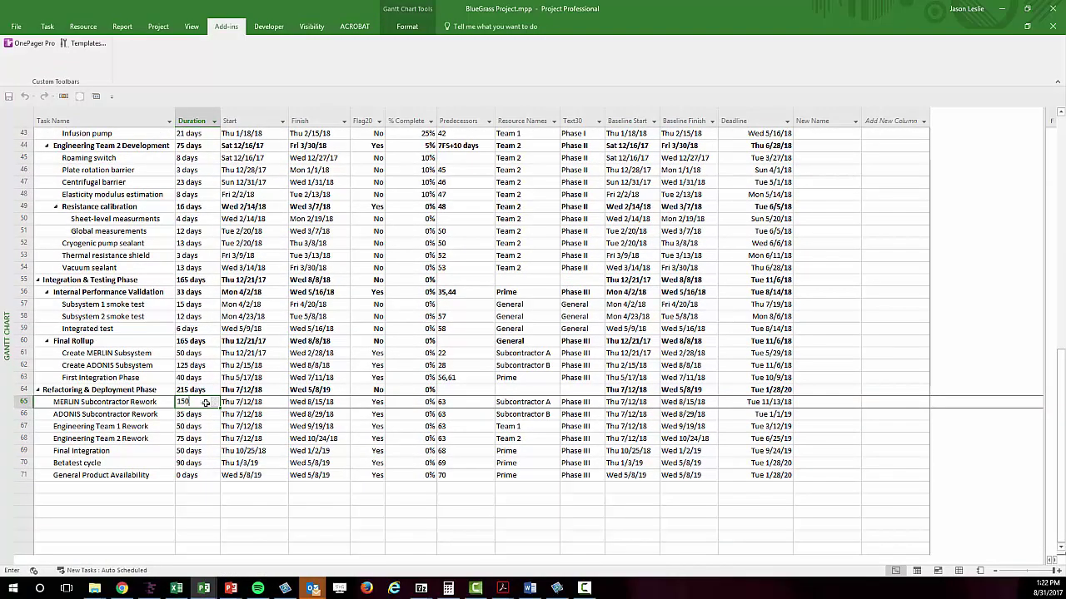
key(Return)
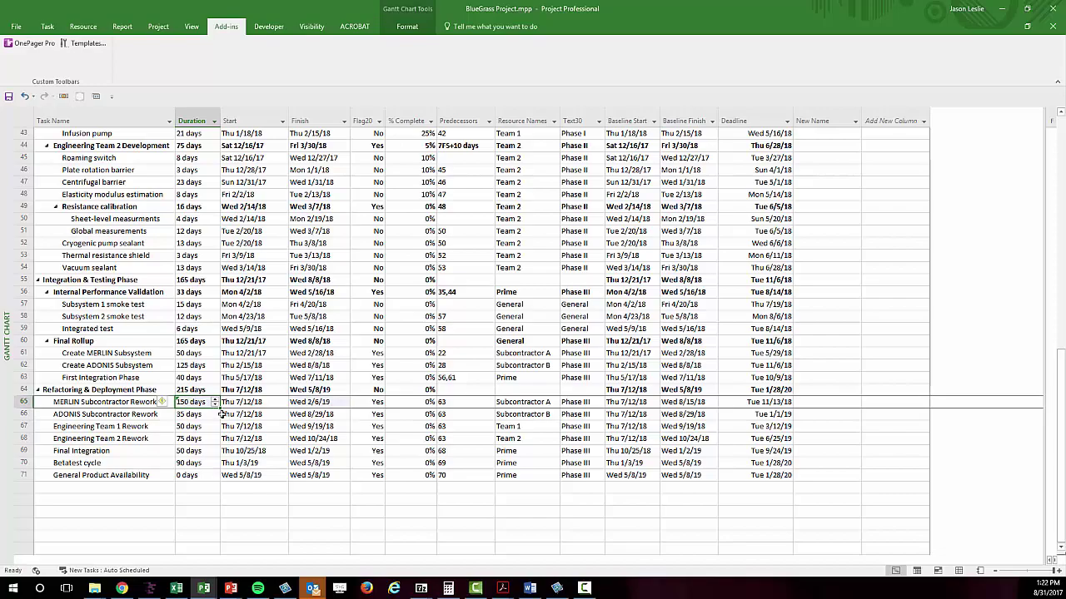
drag(219, 408, 219, 463)
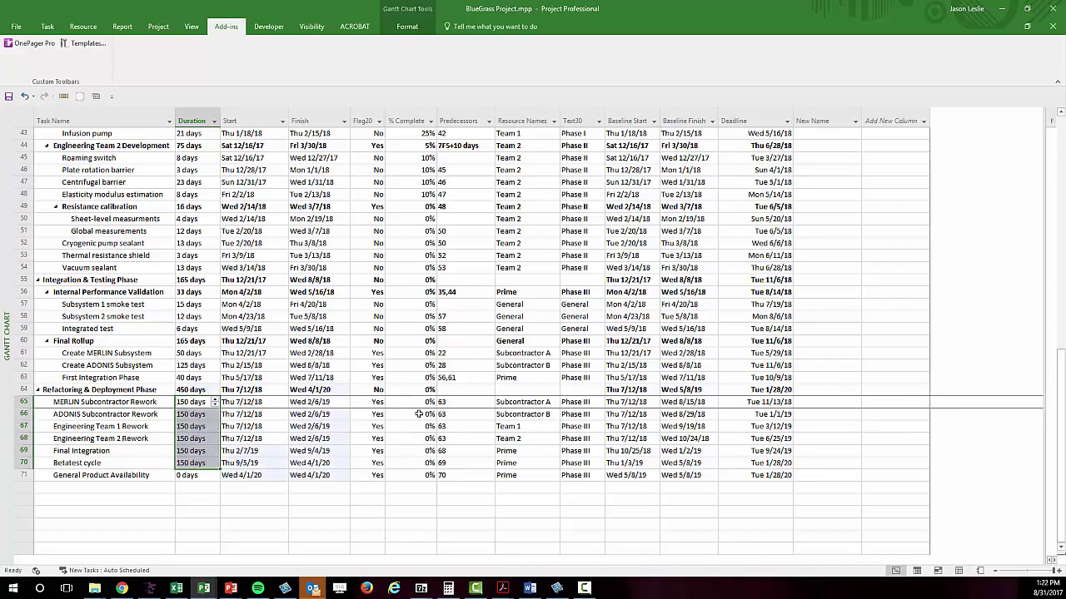
Raise the % Complete of Project Charter Approved in small increments and fill it down through the MERLIN selection's Dry run task
scroll(420, 414, up, 10)
scroll(421, 414, up, 4)
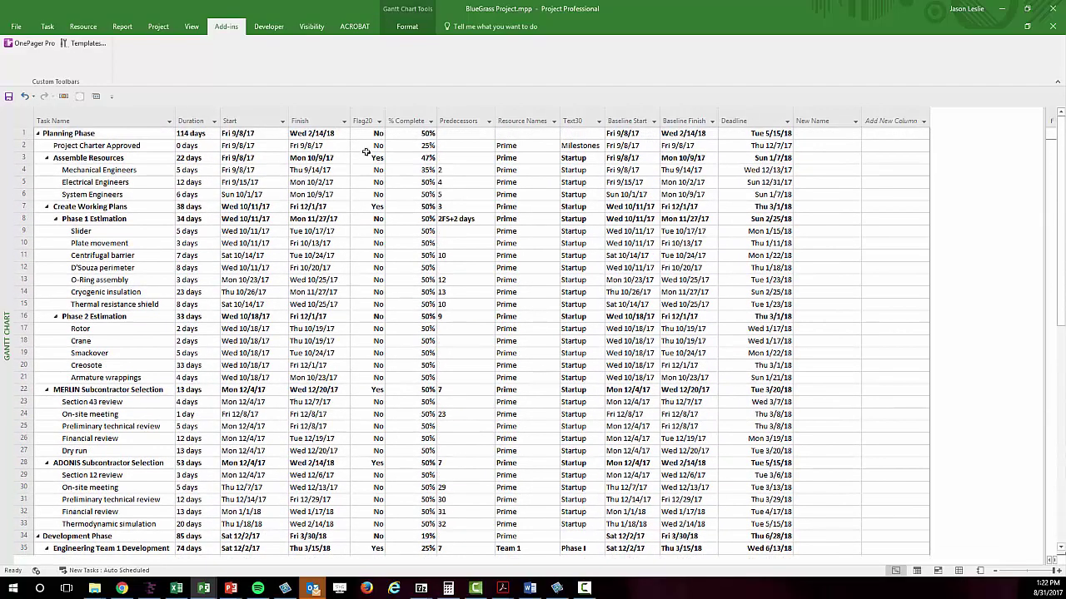
click(390, 133)
click(404, 146)
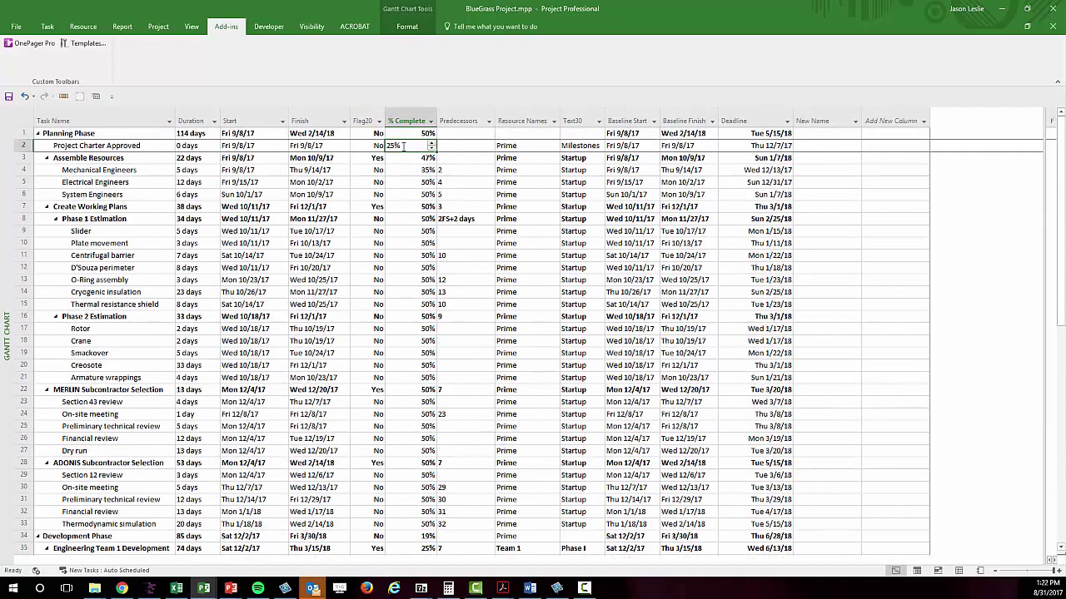
click(431, 144)
click(431, 143)
click(431, 143)
drag(437, 151, 434, 450)
Set Flag20 to Yes for Subsystem 1 smoke test, Subsystem 2 smoke test and Integrated test
scroll(341, 405, down, 18)
scroll(315, 357, up, 4)
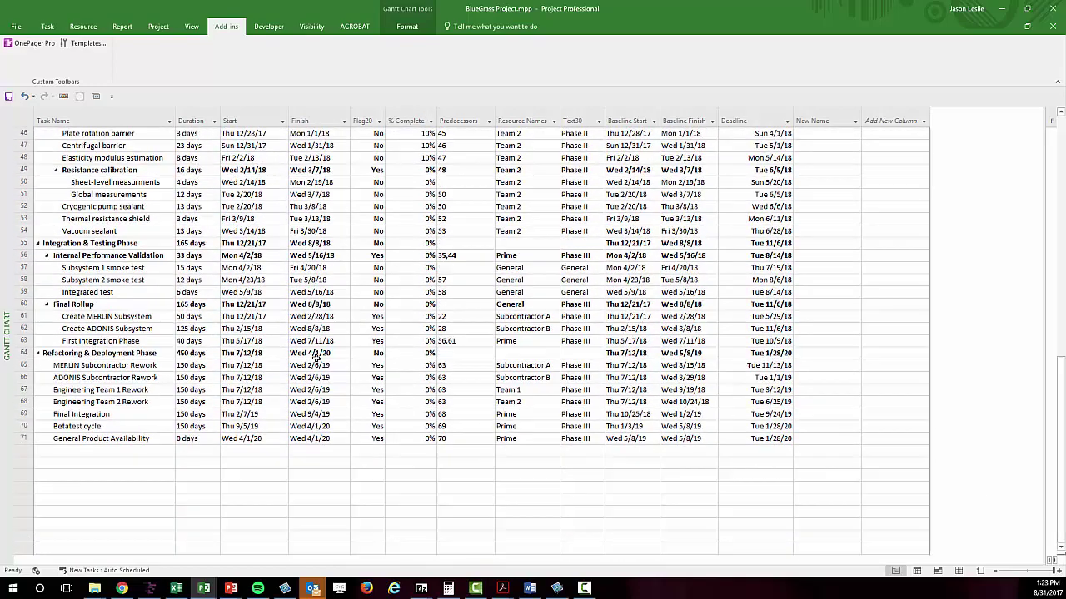
click(380, 267)
click(381, 267)
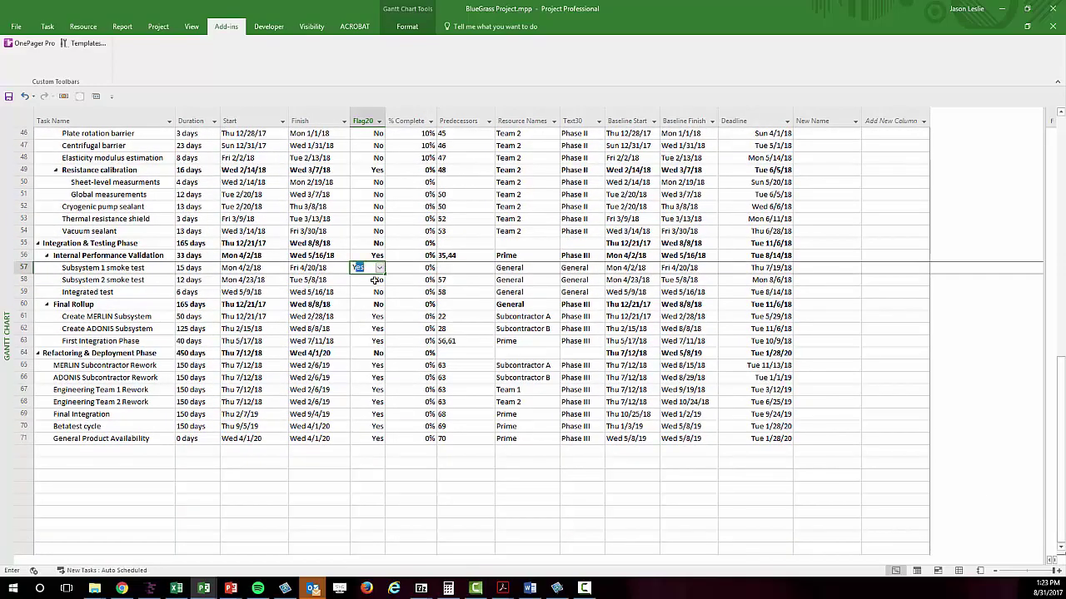
click(367, 280)
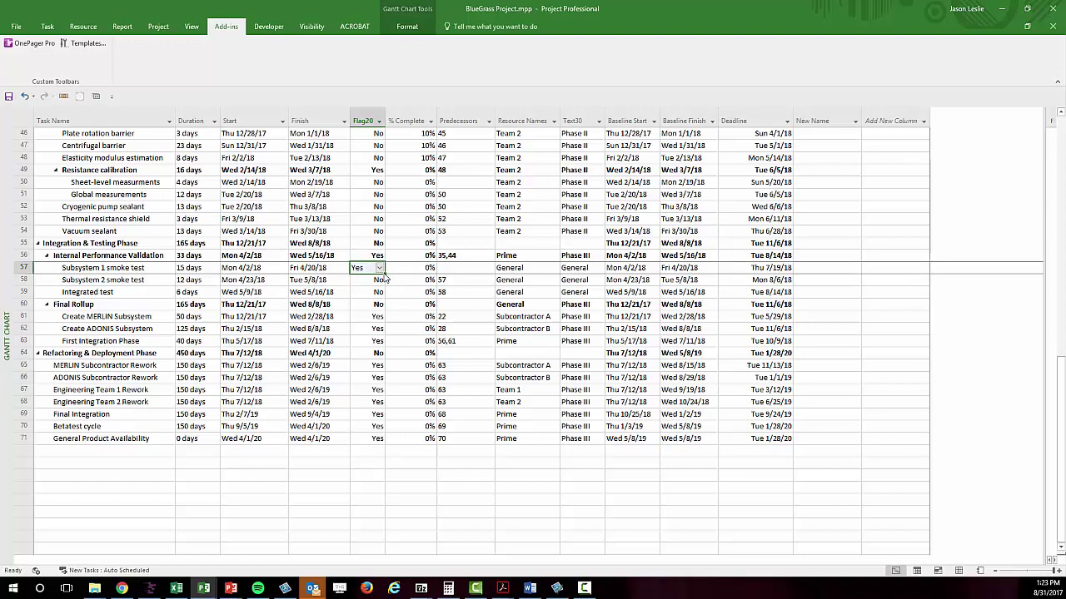
drag(379, 273, 380, 295)
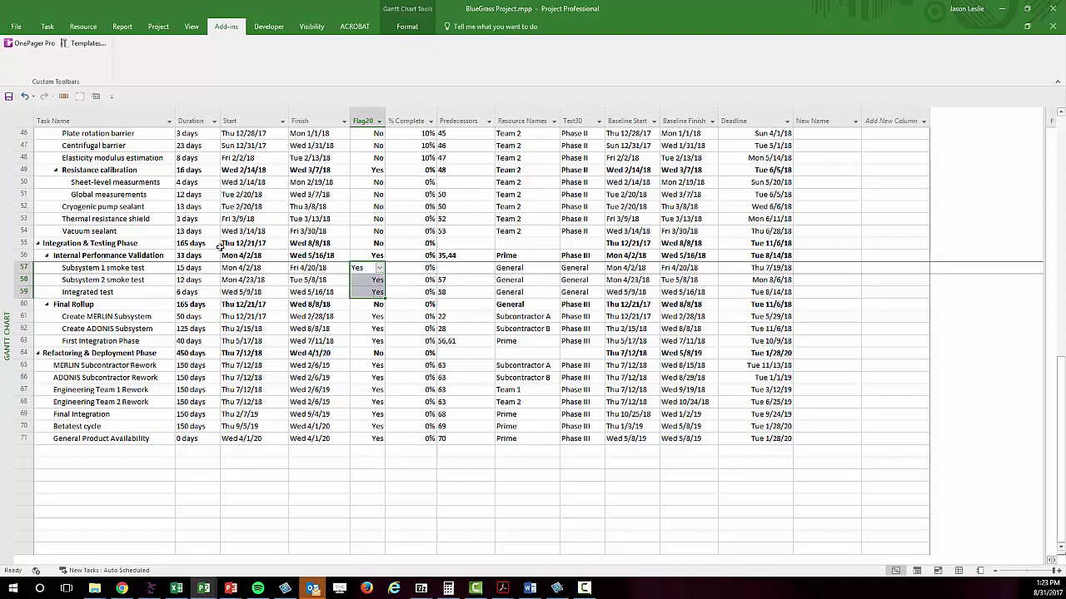
Start a OnePager Pro update of the existing Weekly Plan Review.tam chart from the current project plan
click(37, 44)
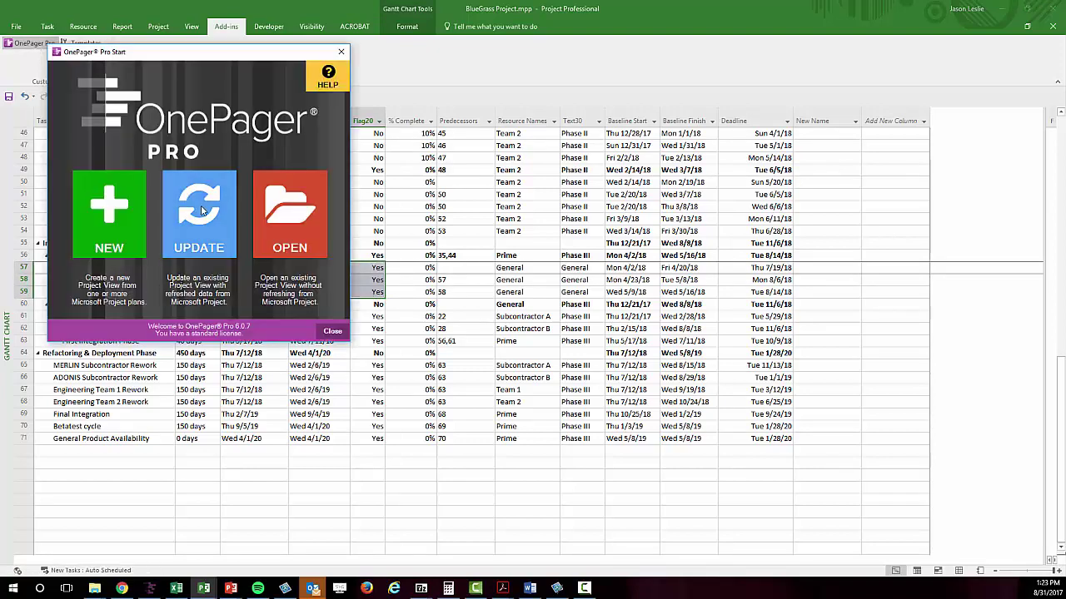
click(201, 211)
click(209, 293)
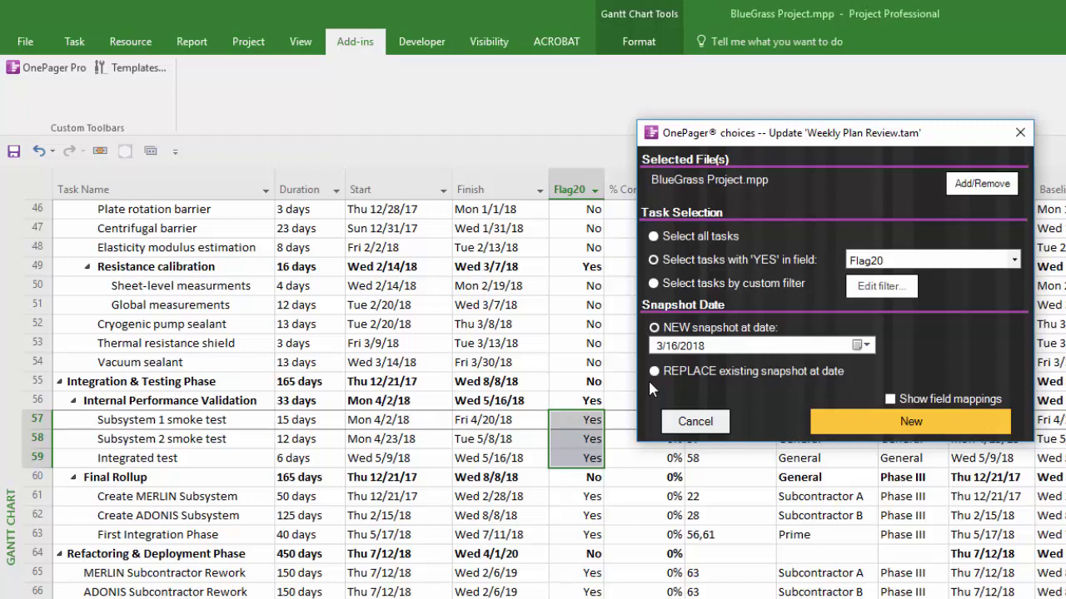
Check the options for replacing an existing snapshot, and create a new snapshot dated 3/23/2018 instead
click(655, 373)
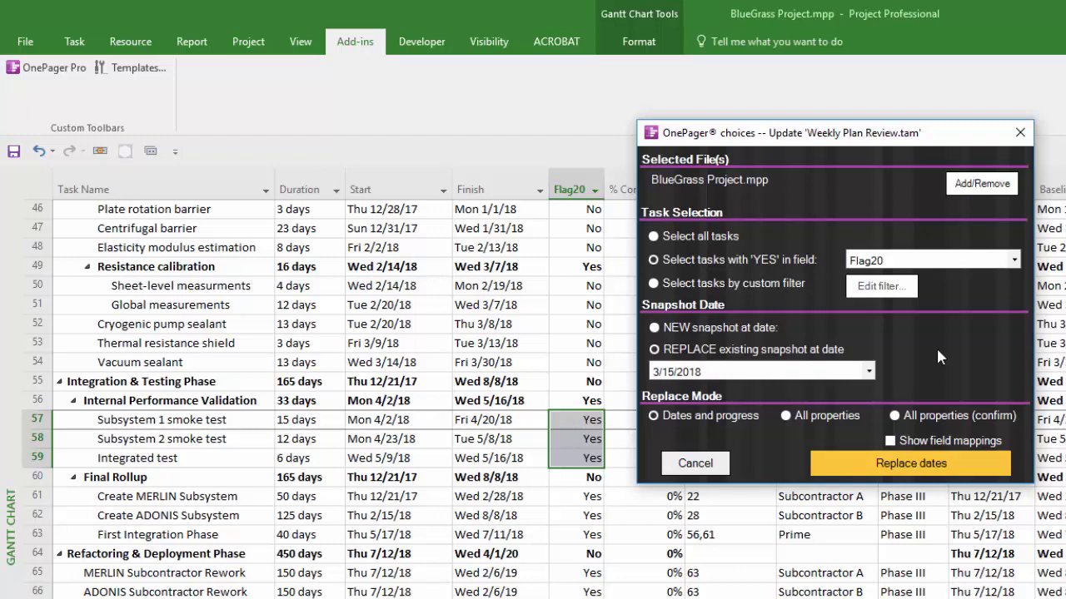
click(684, 329)
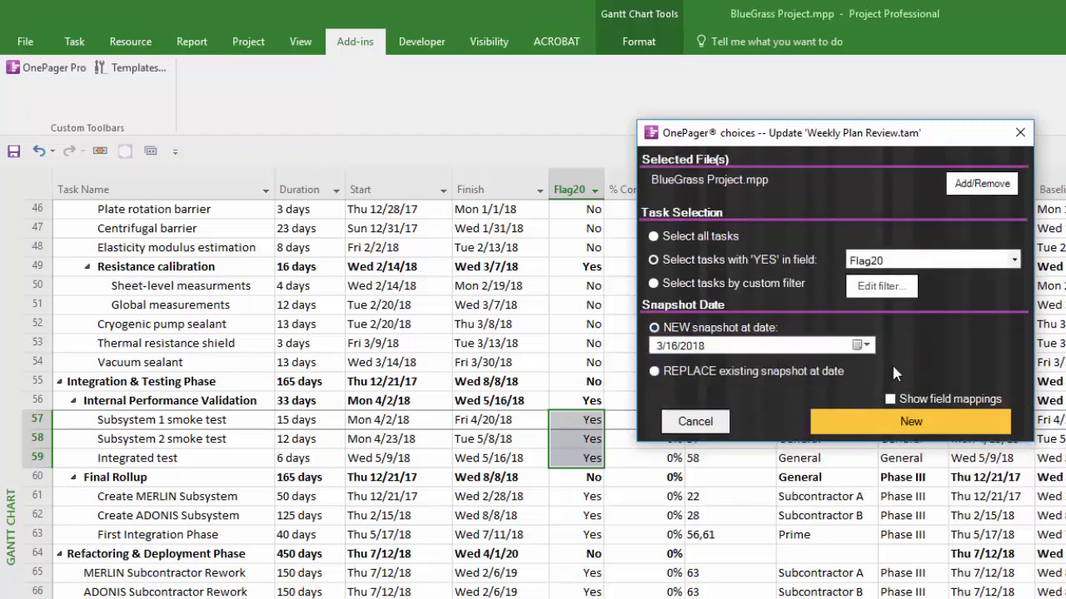
click(866, 346)
click(799, 442)
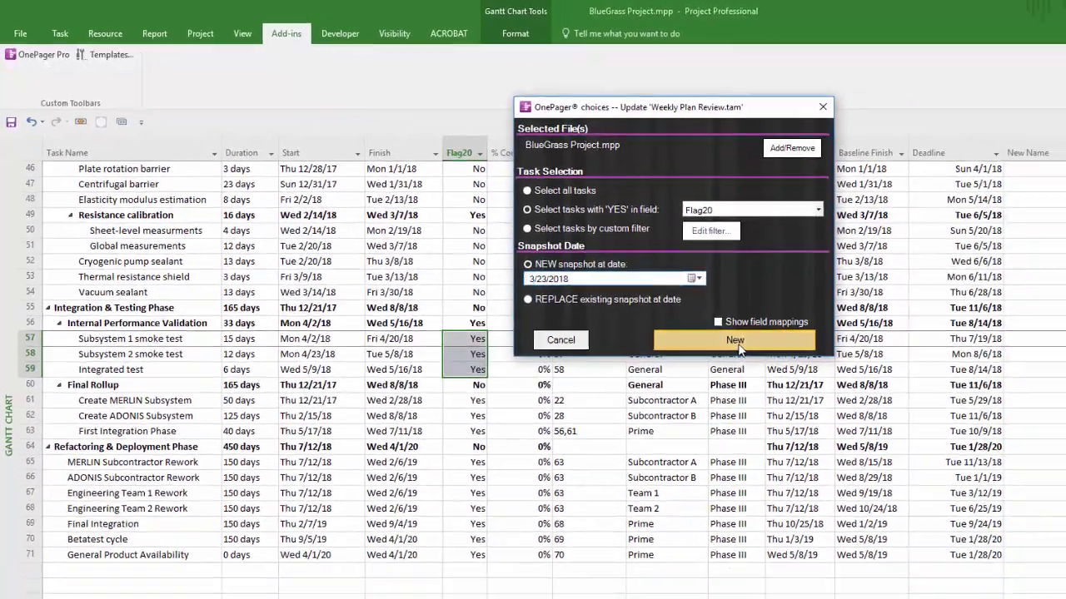
click(901, 422)
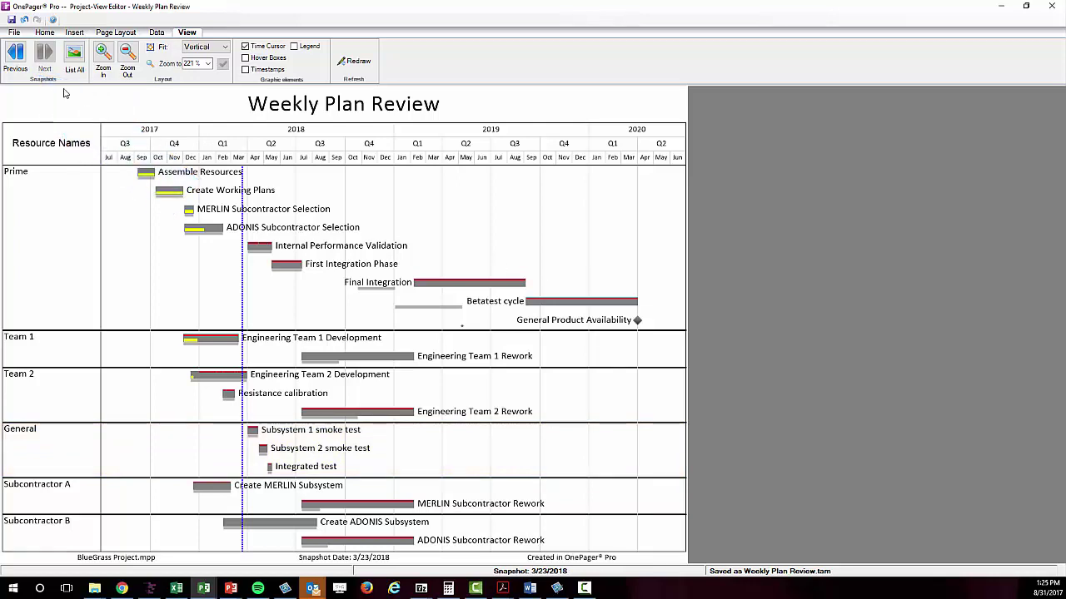
Compare the 3/15/2018 and 3/23/2018 snapshots by stepping back and forth between them
click(12, 57)
click(11, 57)
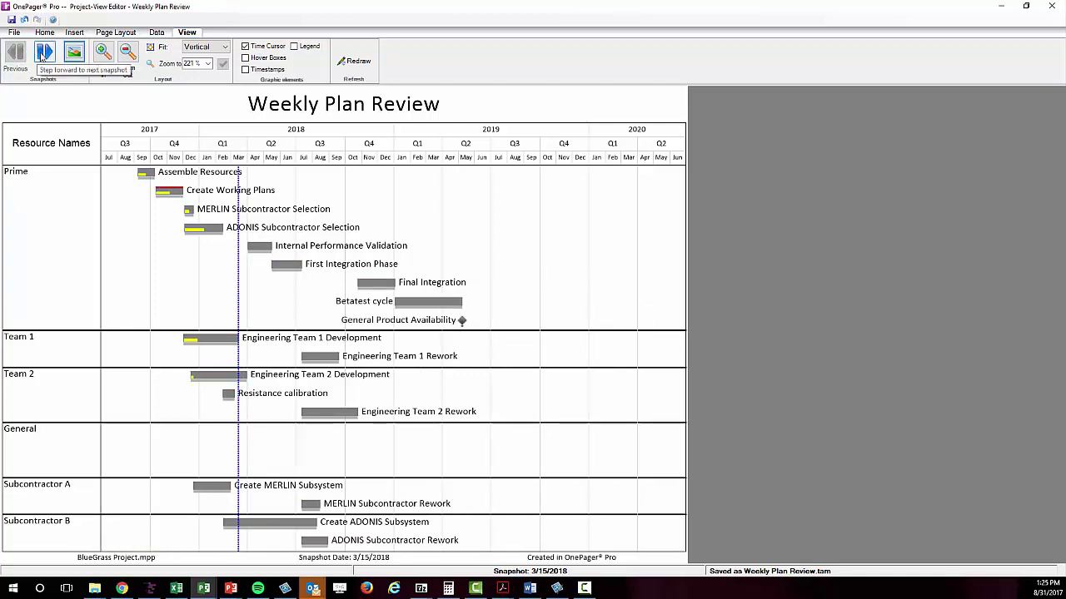
click(41, 55)
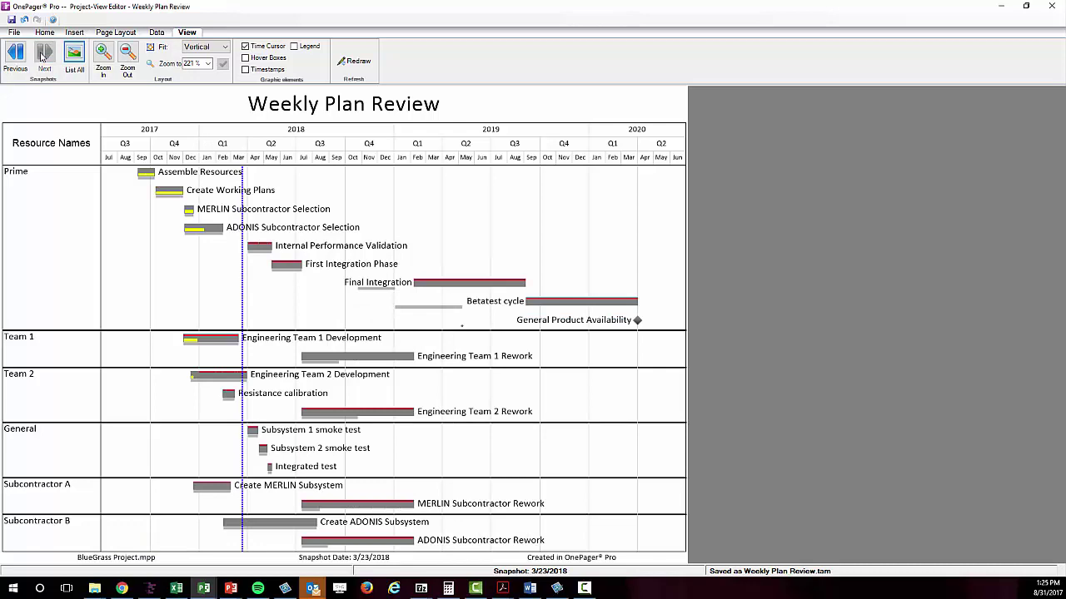
click(20, 54)
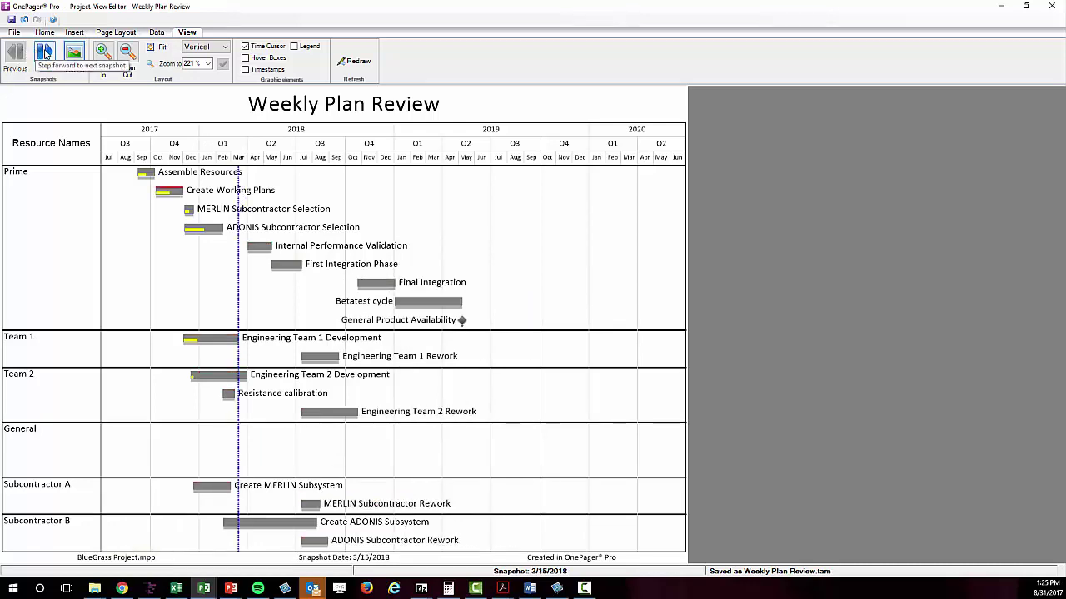
click(45, 54)
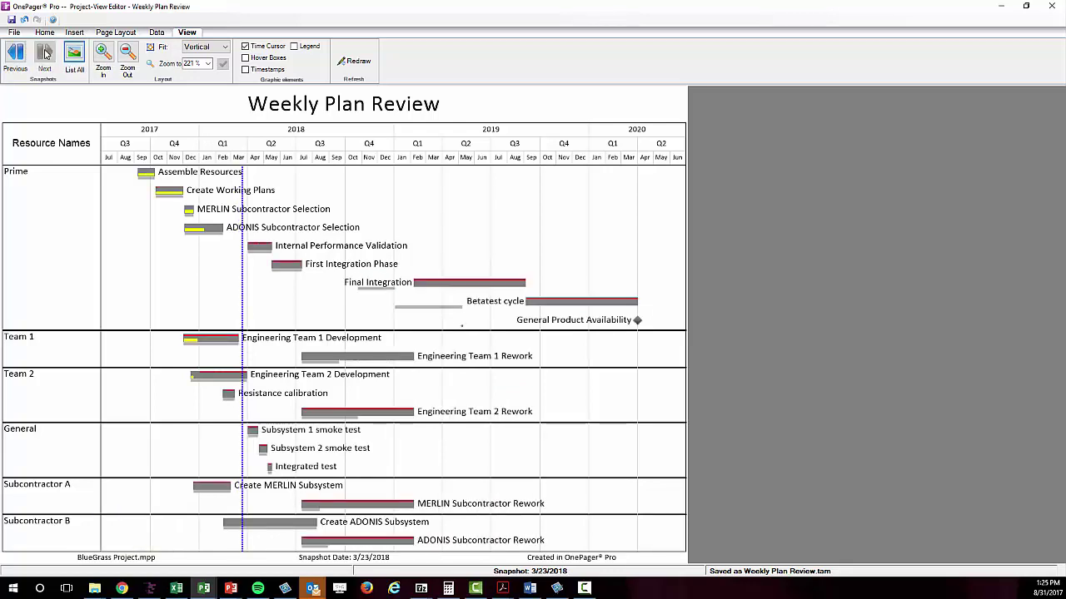
click(15, 53)
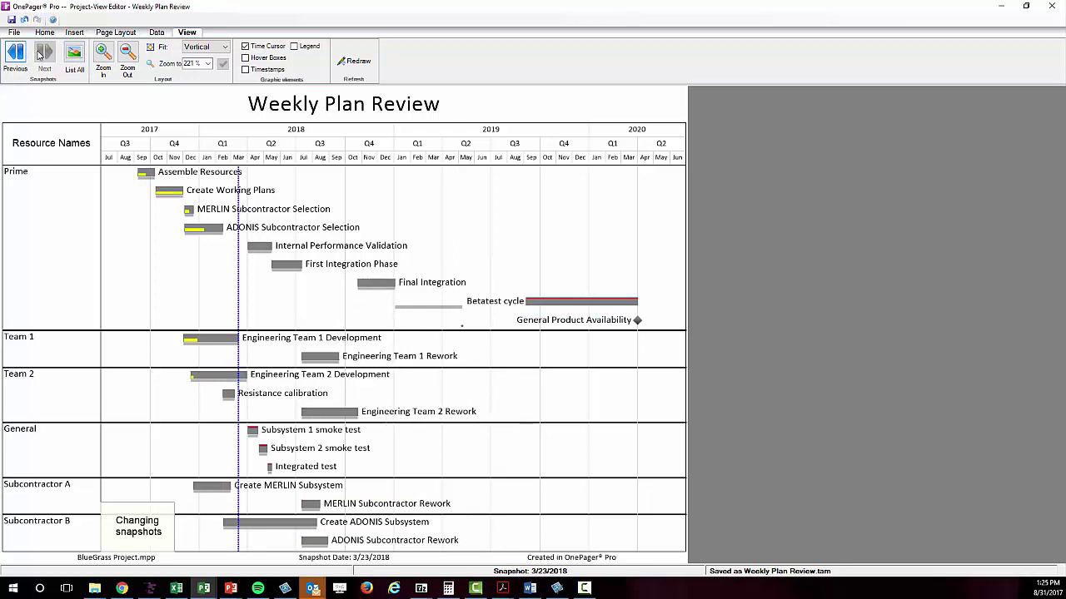
click(39, 53)
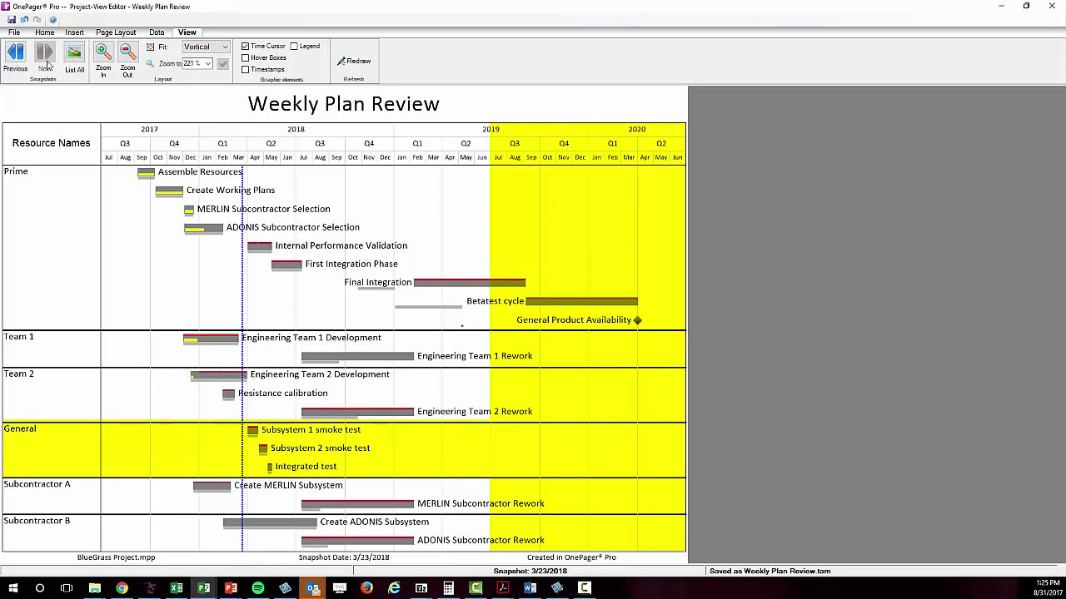
Move the General swimlane above Prime in the 3/15/2018 snapshot and check its position in the 3/23/2018 snapshot
click(18, 55)
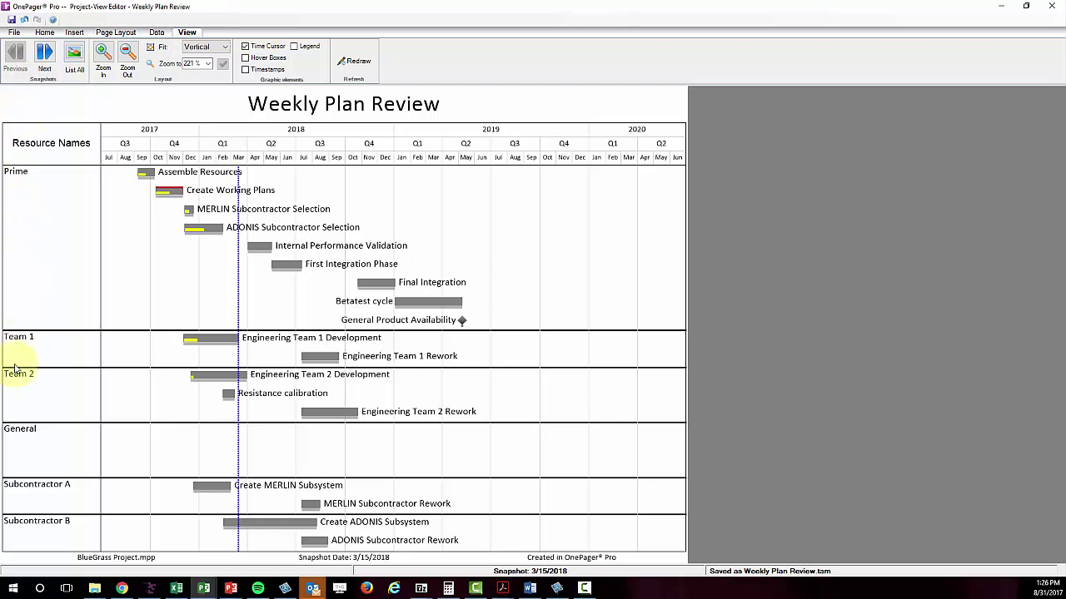
drag(57, 463, 75, 203)
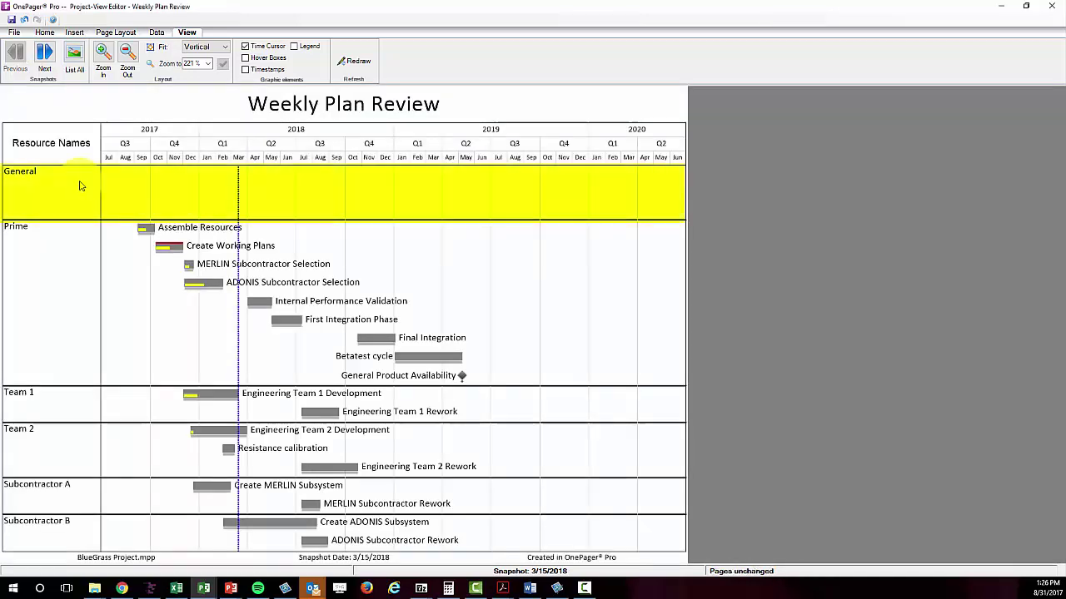
click(44, 52)
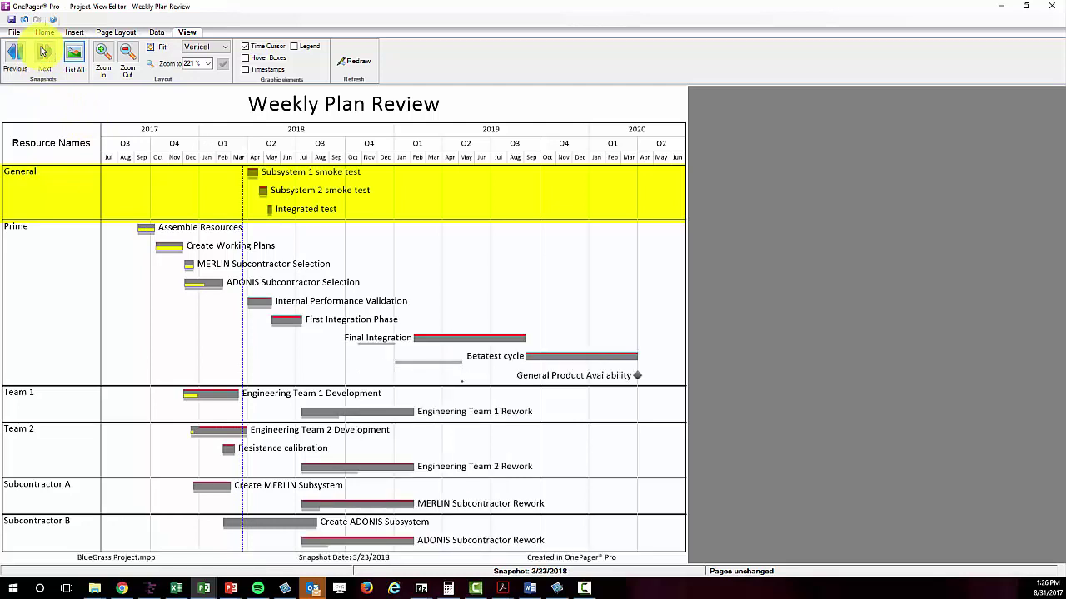
click(17, 55)
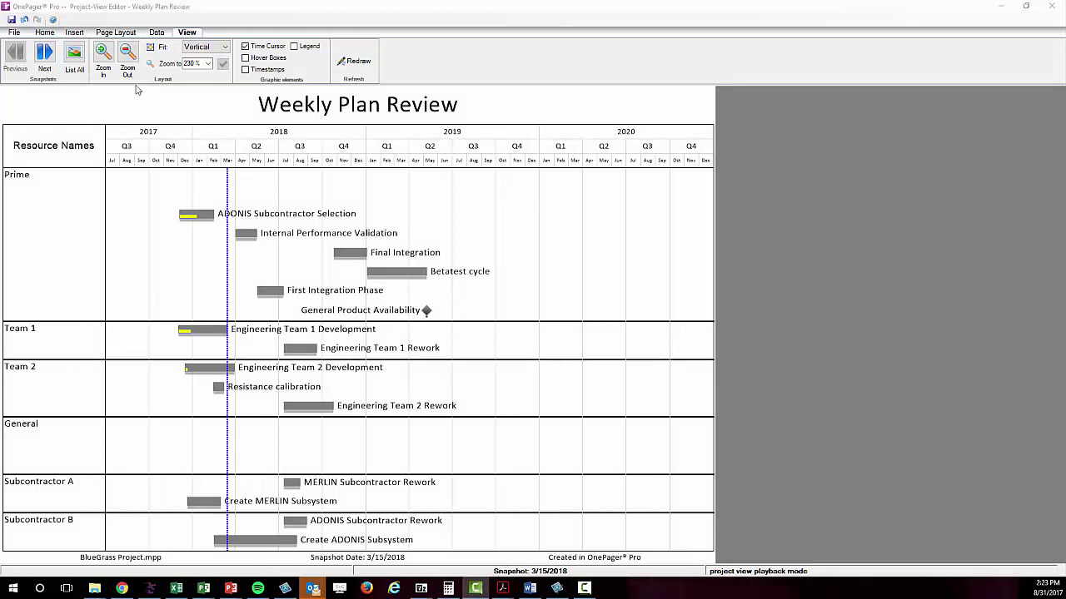
Step the chart forward from the 3/15/2018 snapshot through 3/23/2018 and 3/30/2018 to 4/6/2018
click(45, 53)
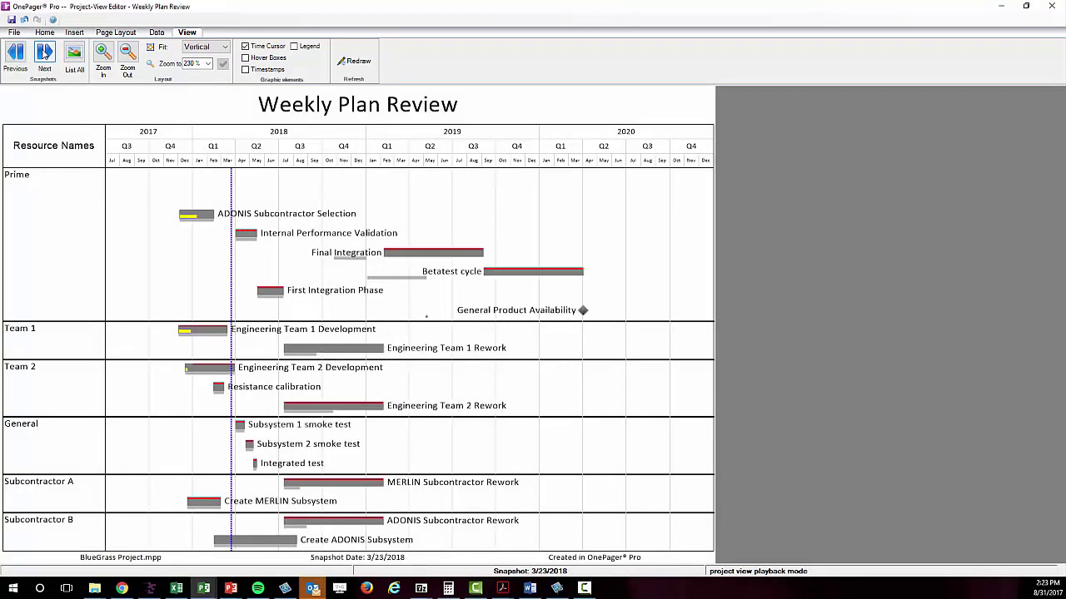
click(44, 52)
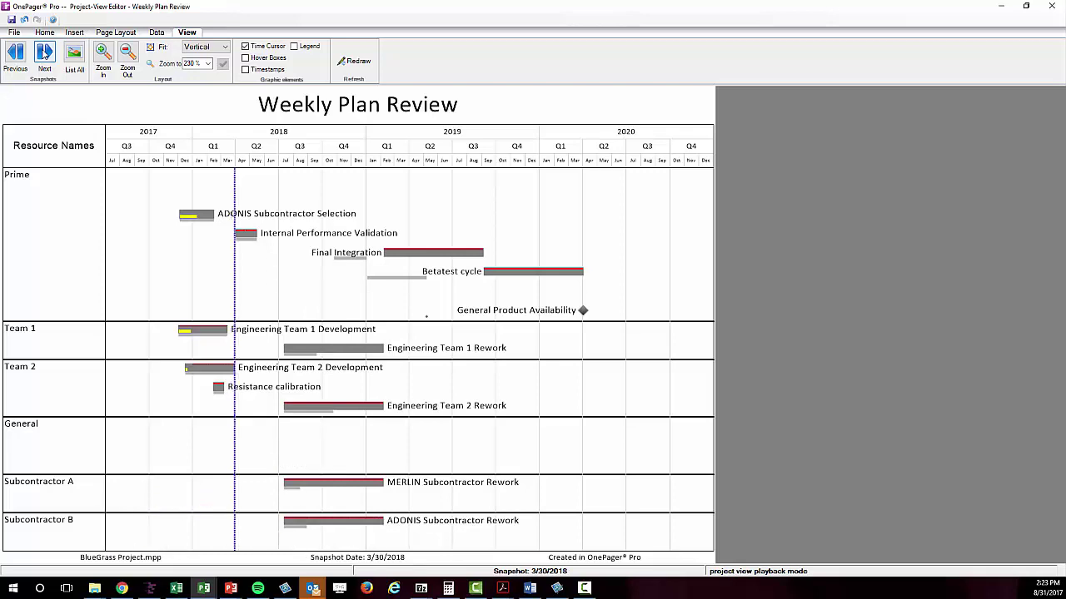
click(44, 52)
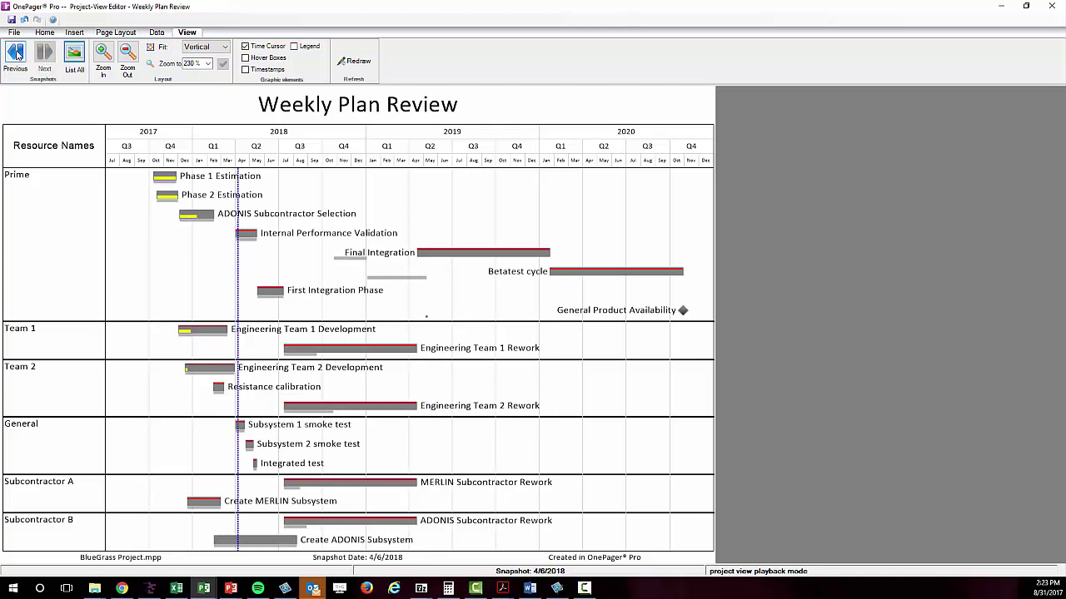
Step the chart back from the 4/6/2018 snapshot through 3/30/2018 and 3/23/2018 to 3/15/2018
click(16, 54)
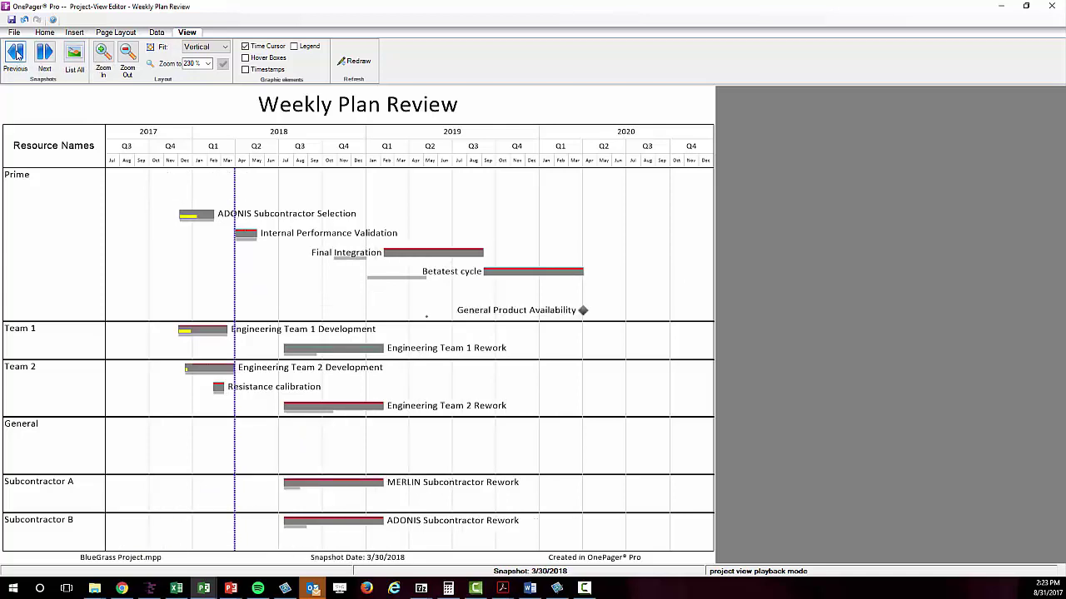
click(16, 54)
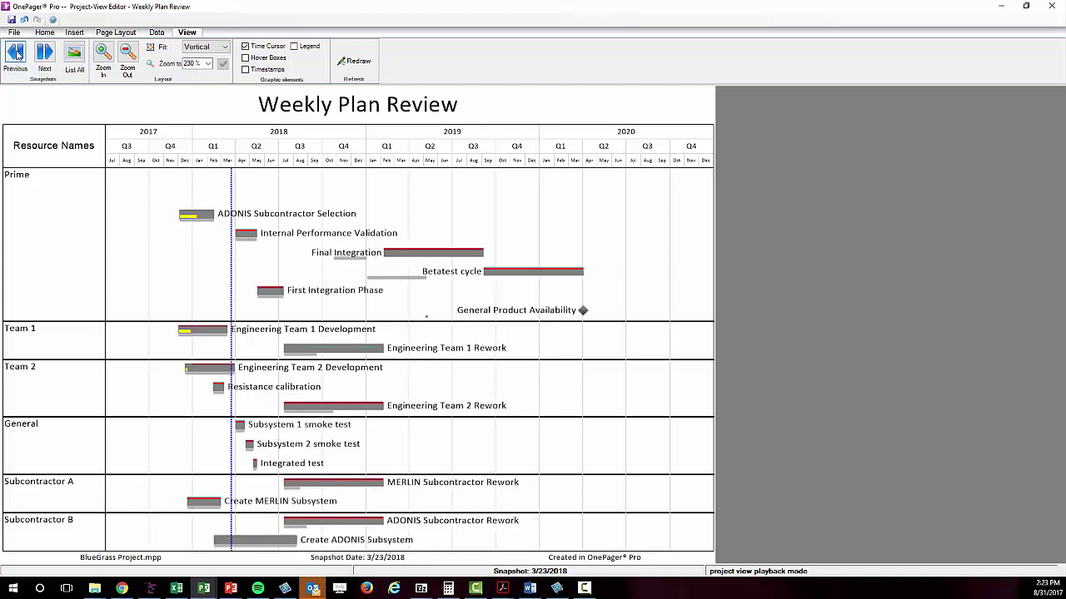
click(16, 54)
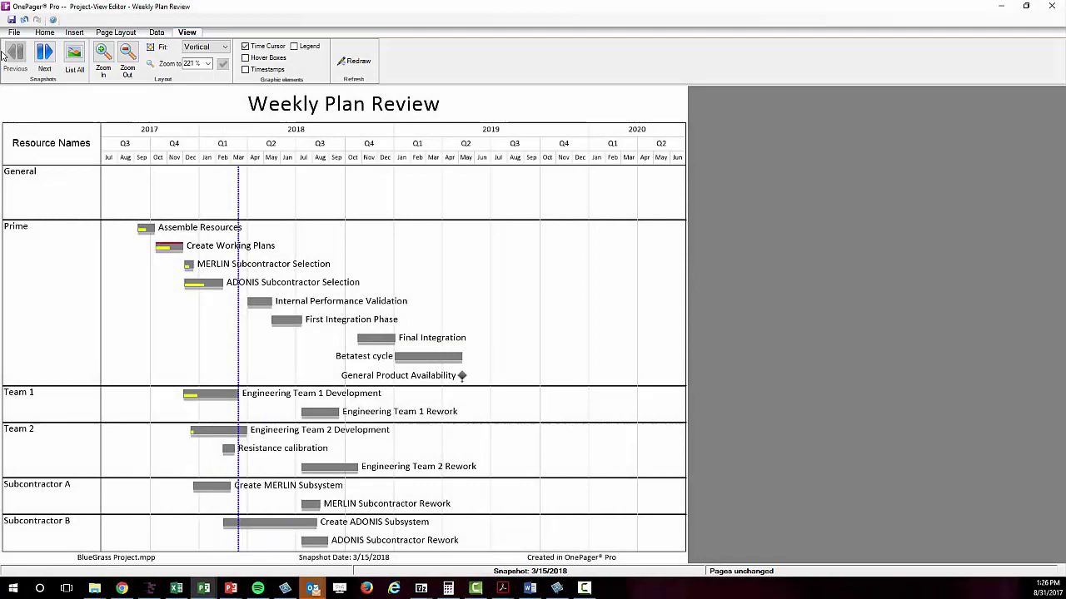
Save a copy of the project view under the name Weekly Plan Review_new version in the same folder
click(15, 31)
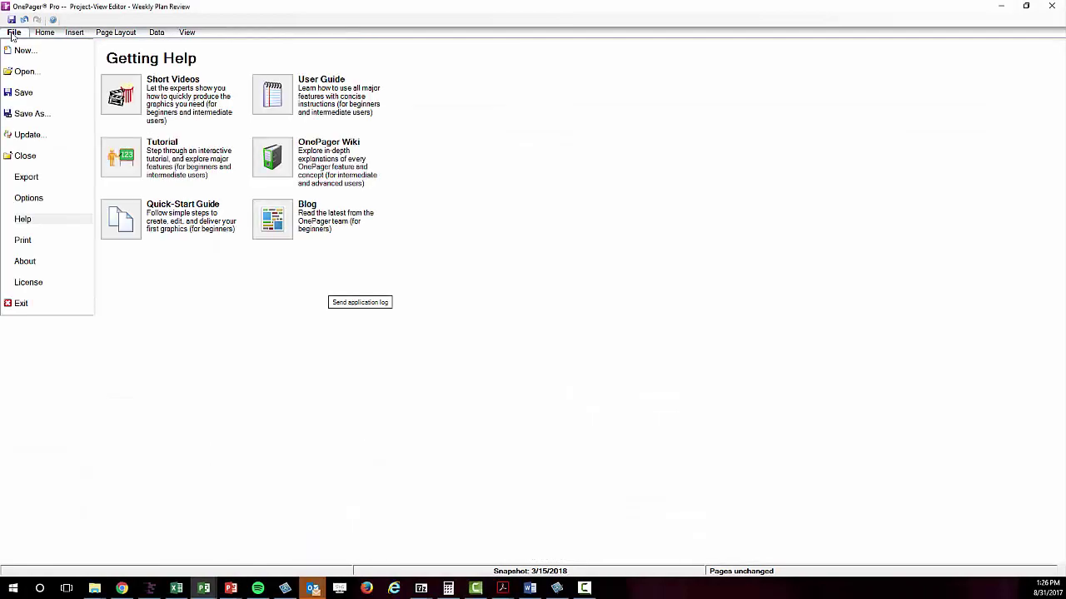
click(24, 114)
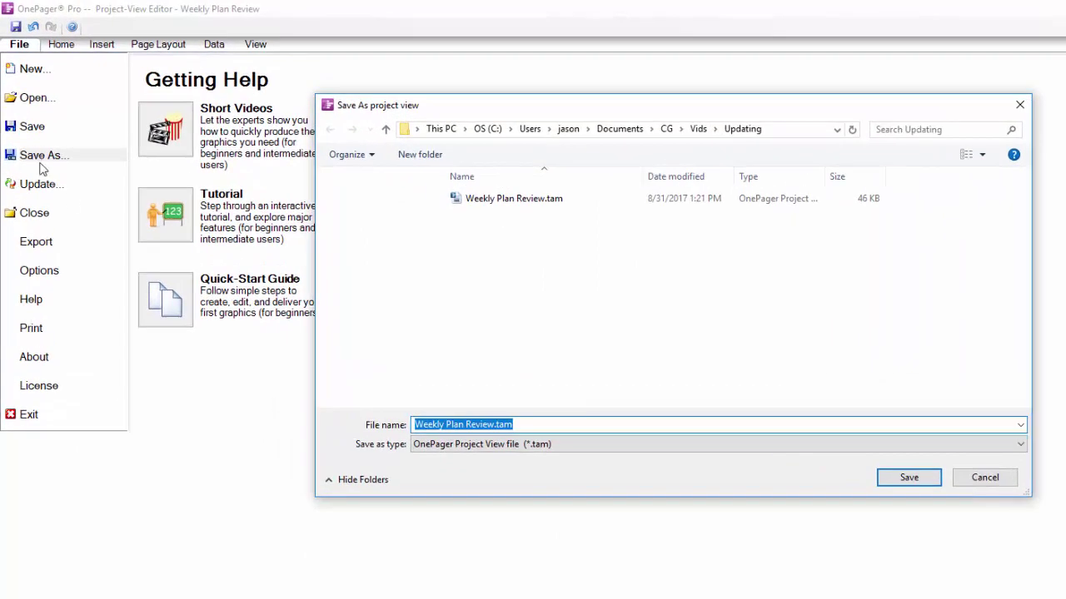
click(494, 424)
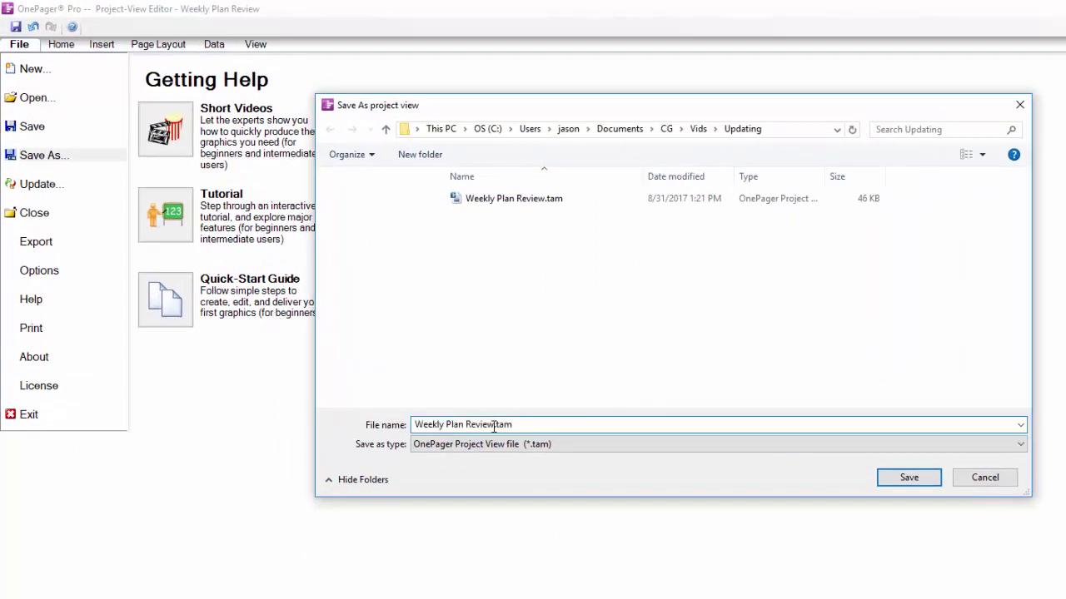
text(new version)
click(907, 478)
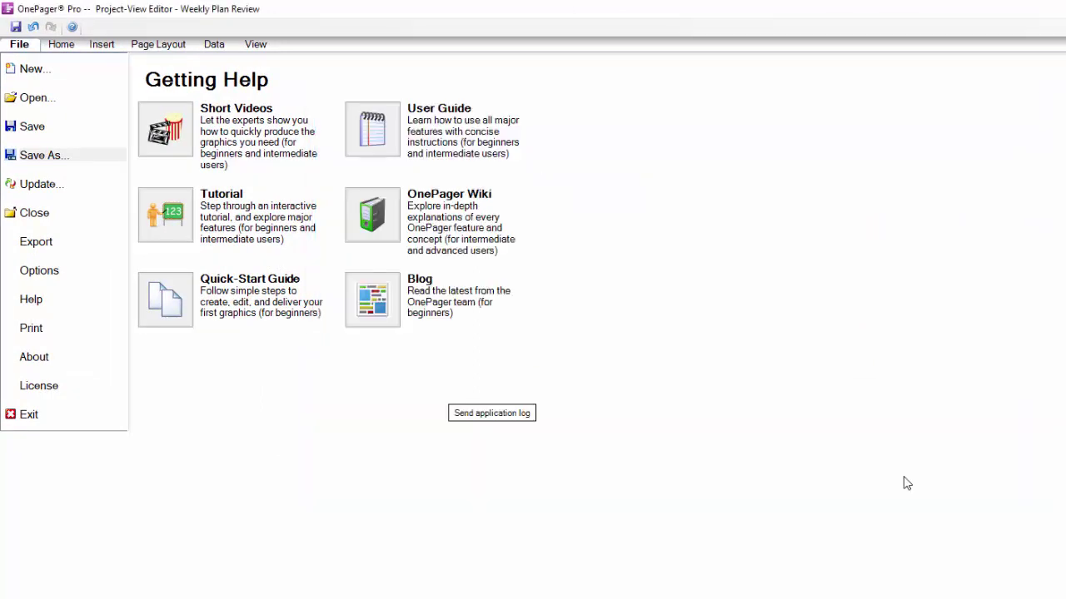
Open the custom update options for the Weekly Plan Review_new version chart
click(70, 46)
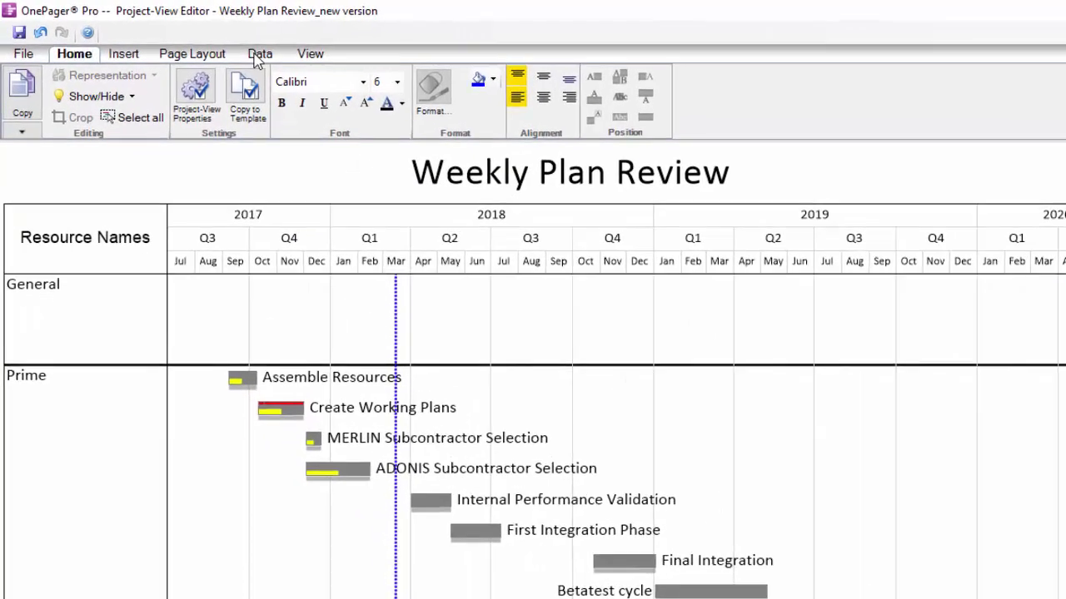
click(210, 47)
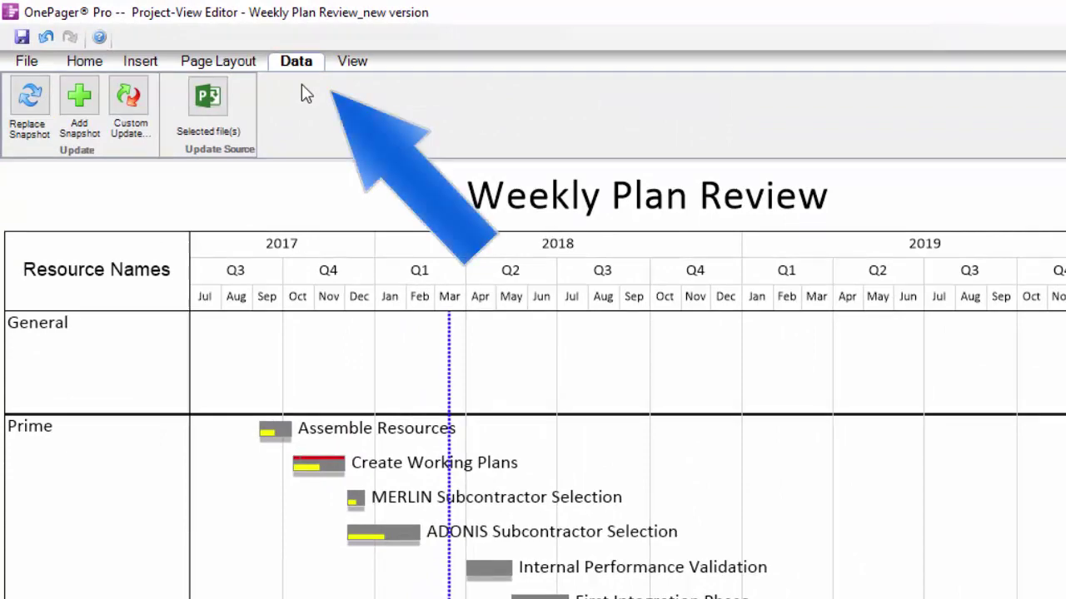
click(129, 103)
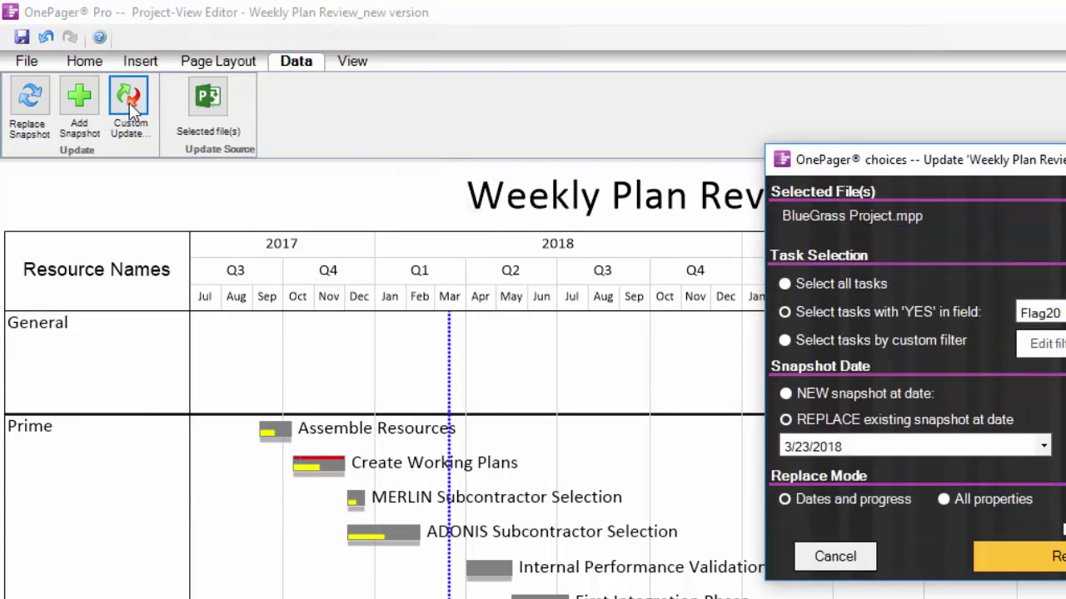